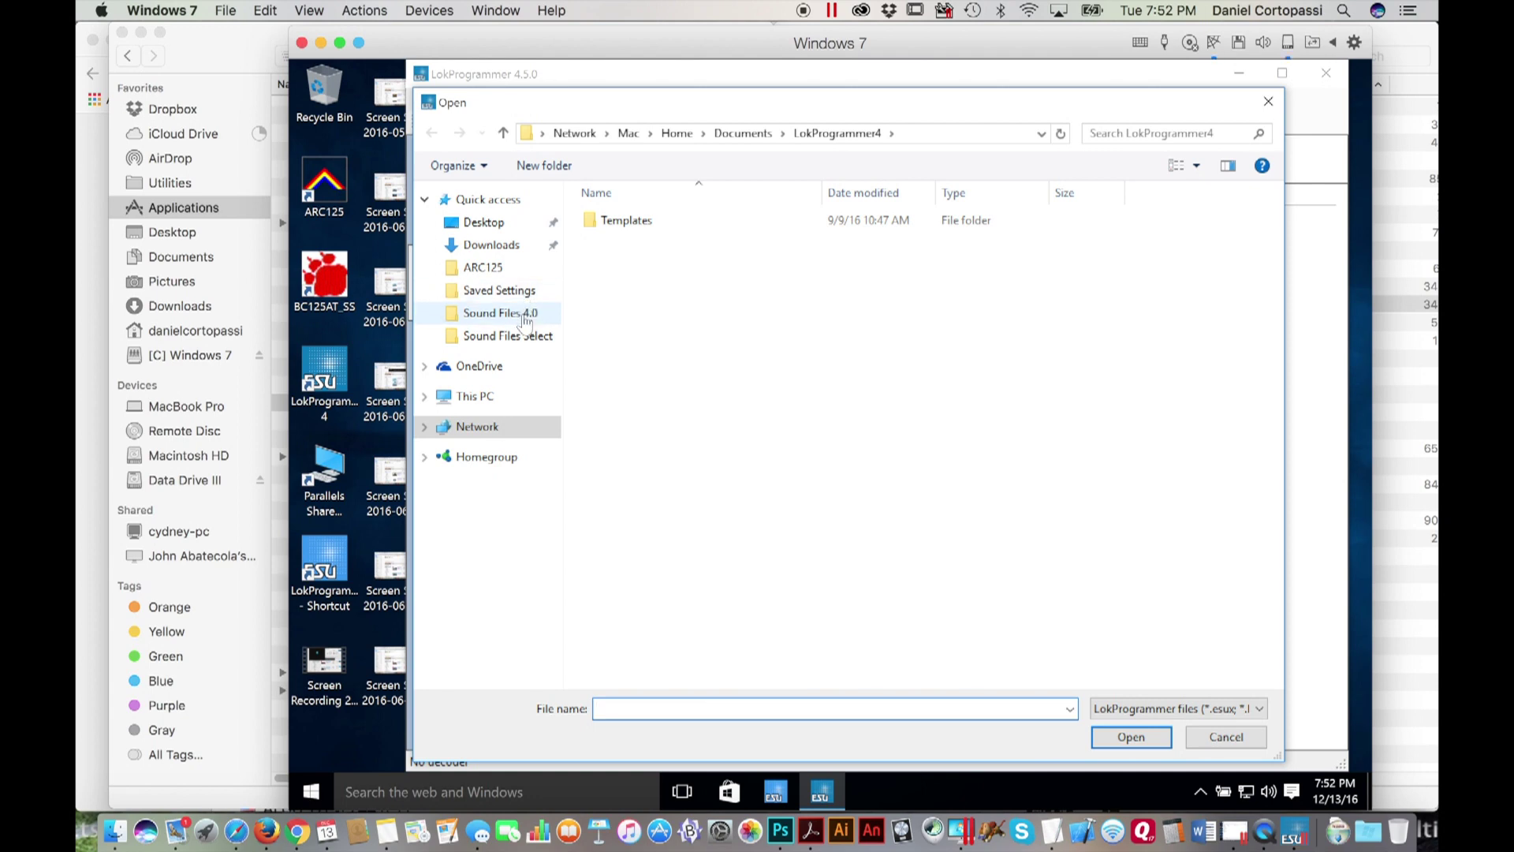
- Open the sound project 73408-LSSelect-EMD-16cyl-645E3-FT-V8-R8 from the Sound Files Select folder
click(508, 336)
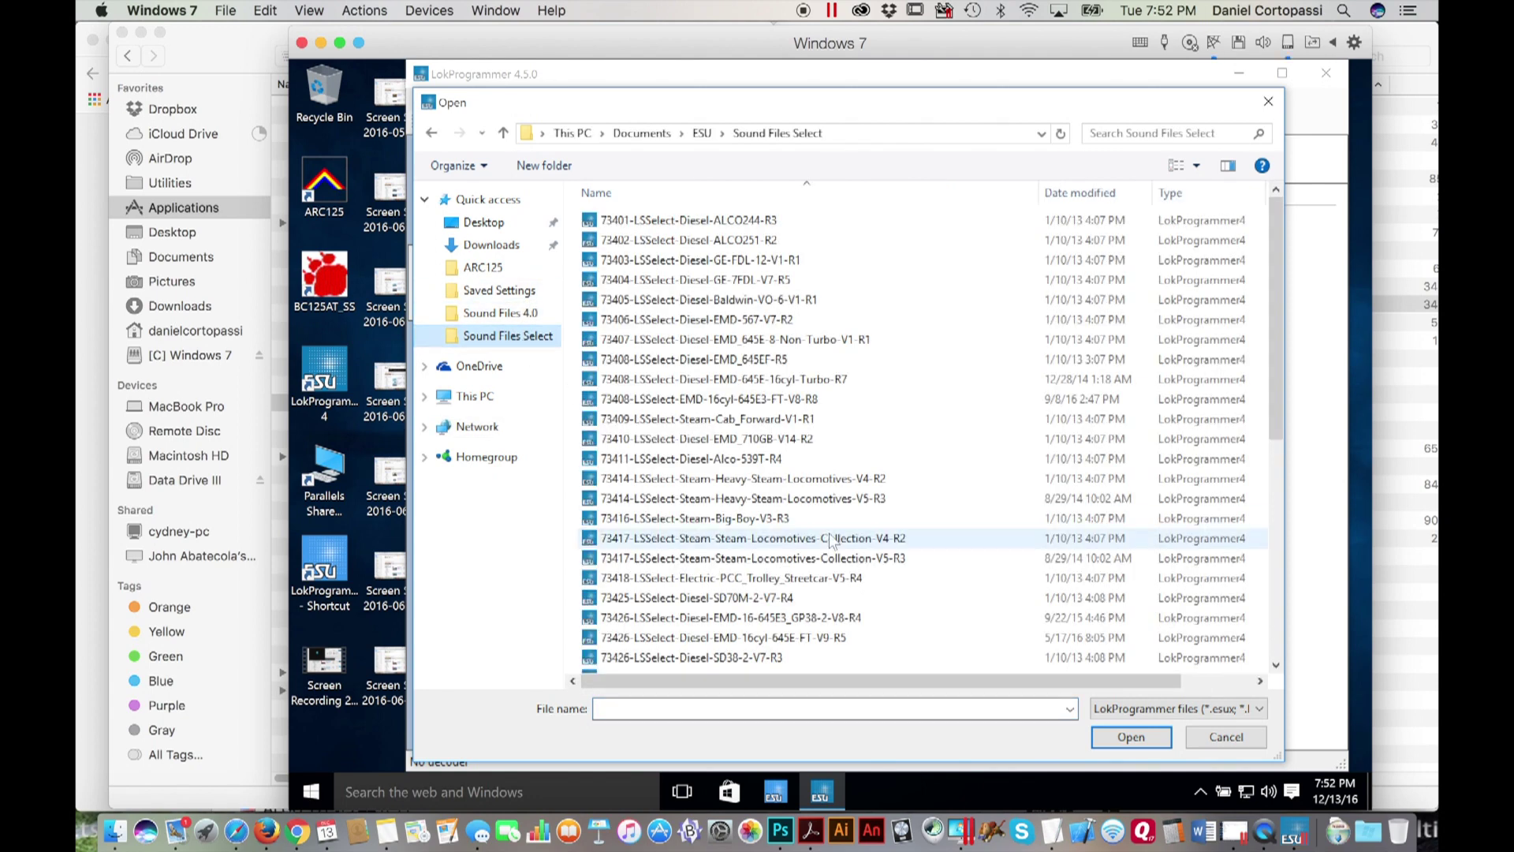
click(781, 406)
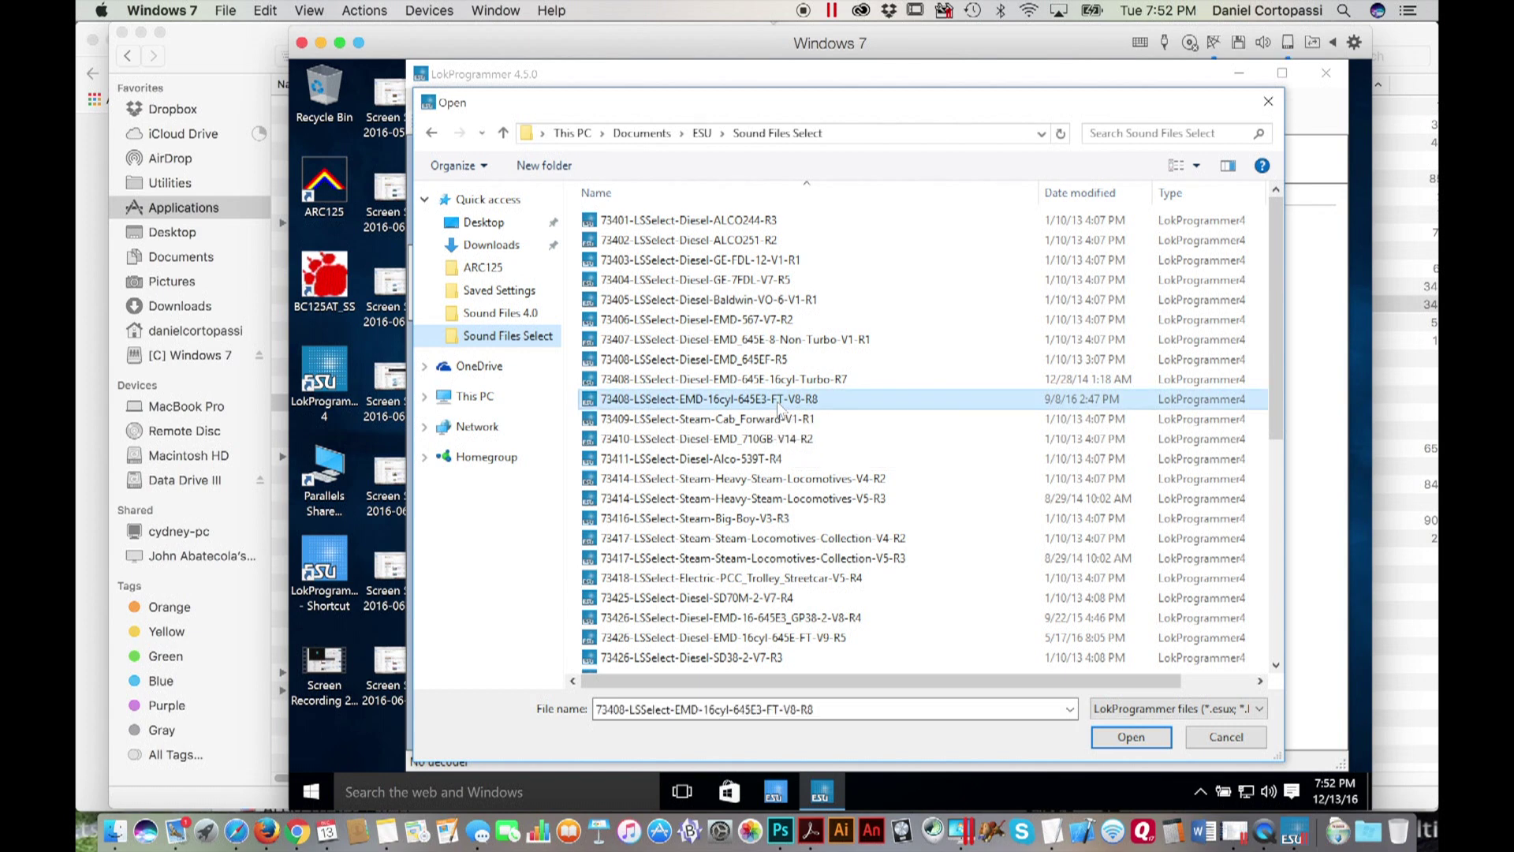
click(1133, 736)
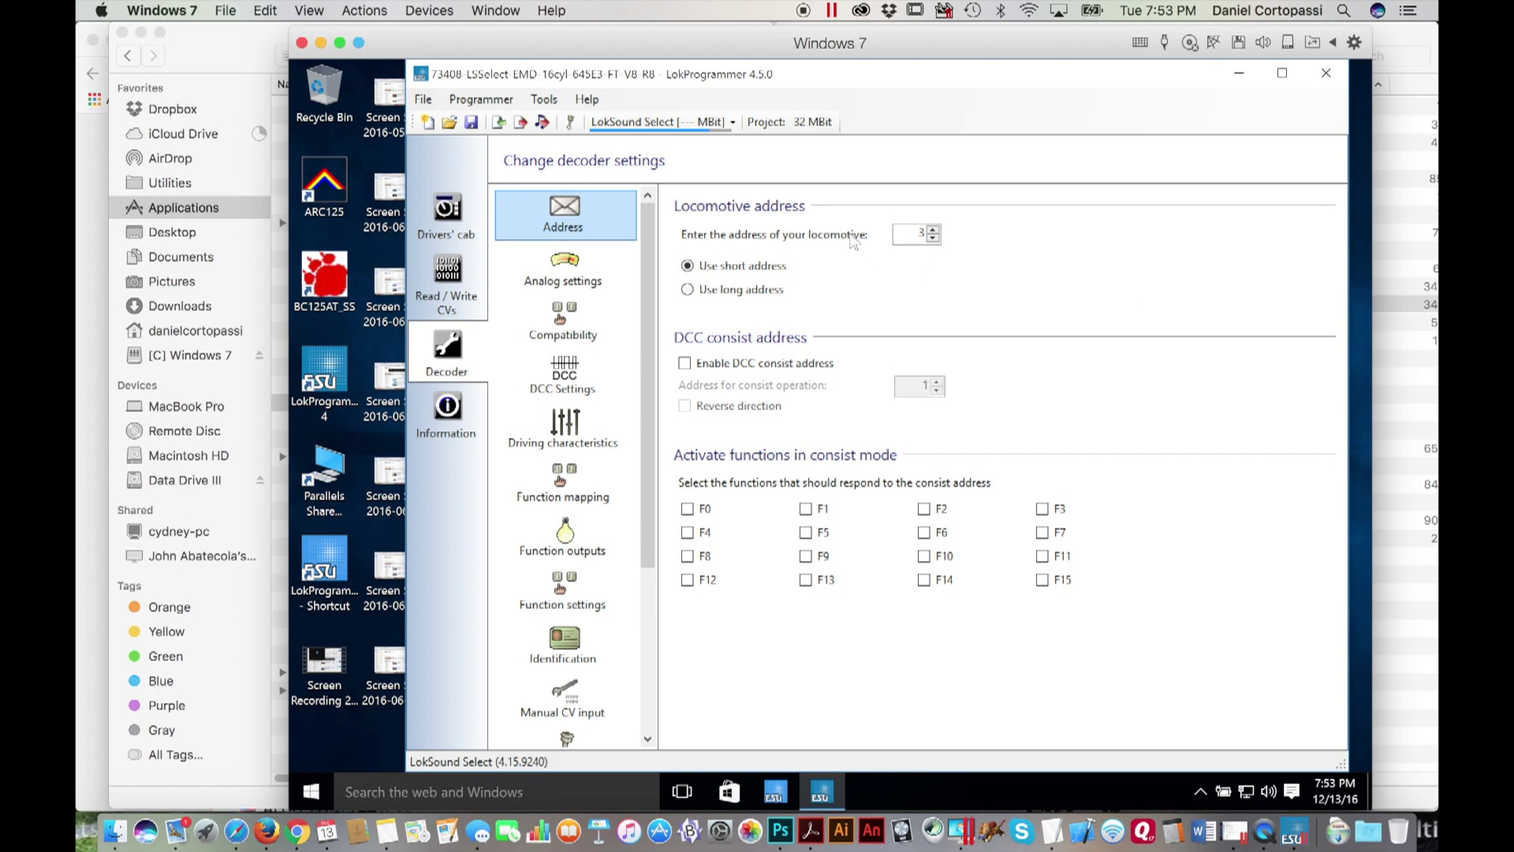
- Set the locomotive to long address 5126 and write the decoder data, overwriting the defaults with current values
click(688, 290)
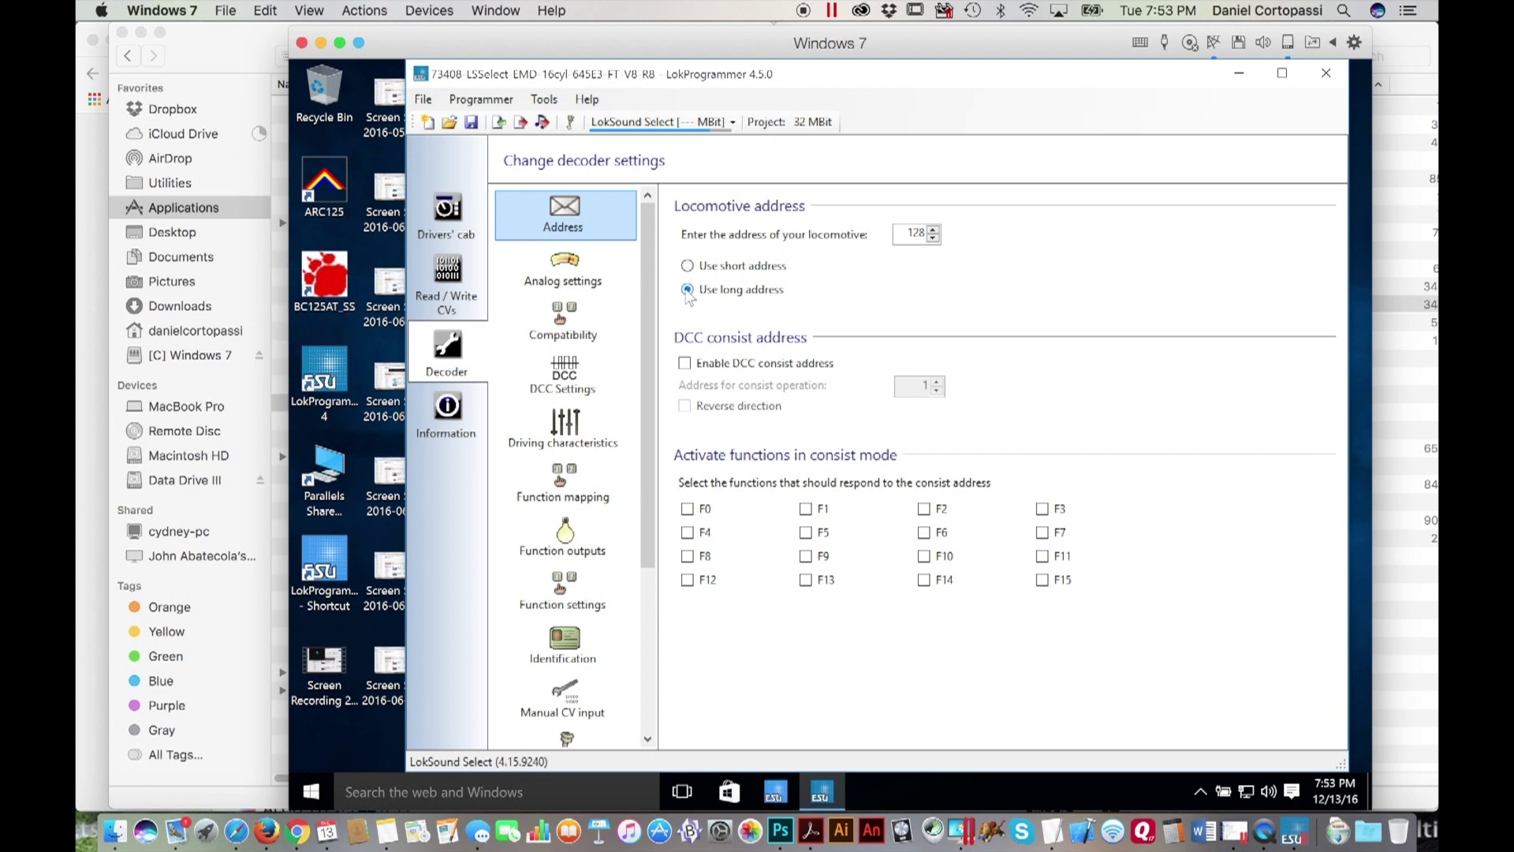
double_click(904, 234)
text(5126)
click(521, 123)
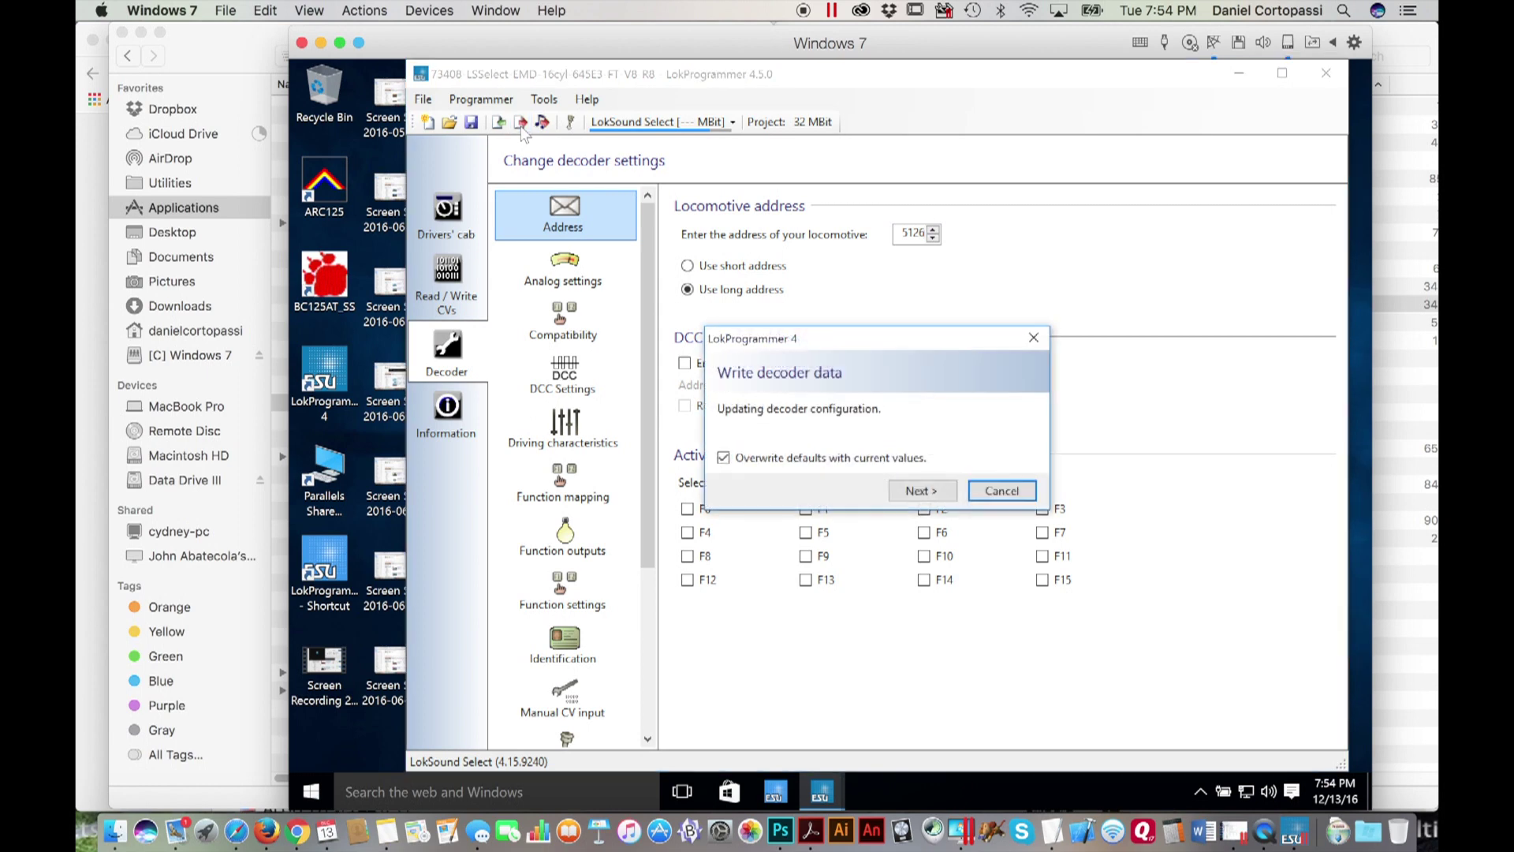
click(938, 490)
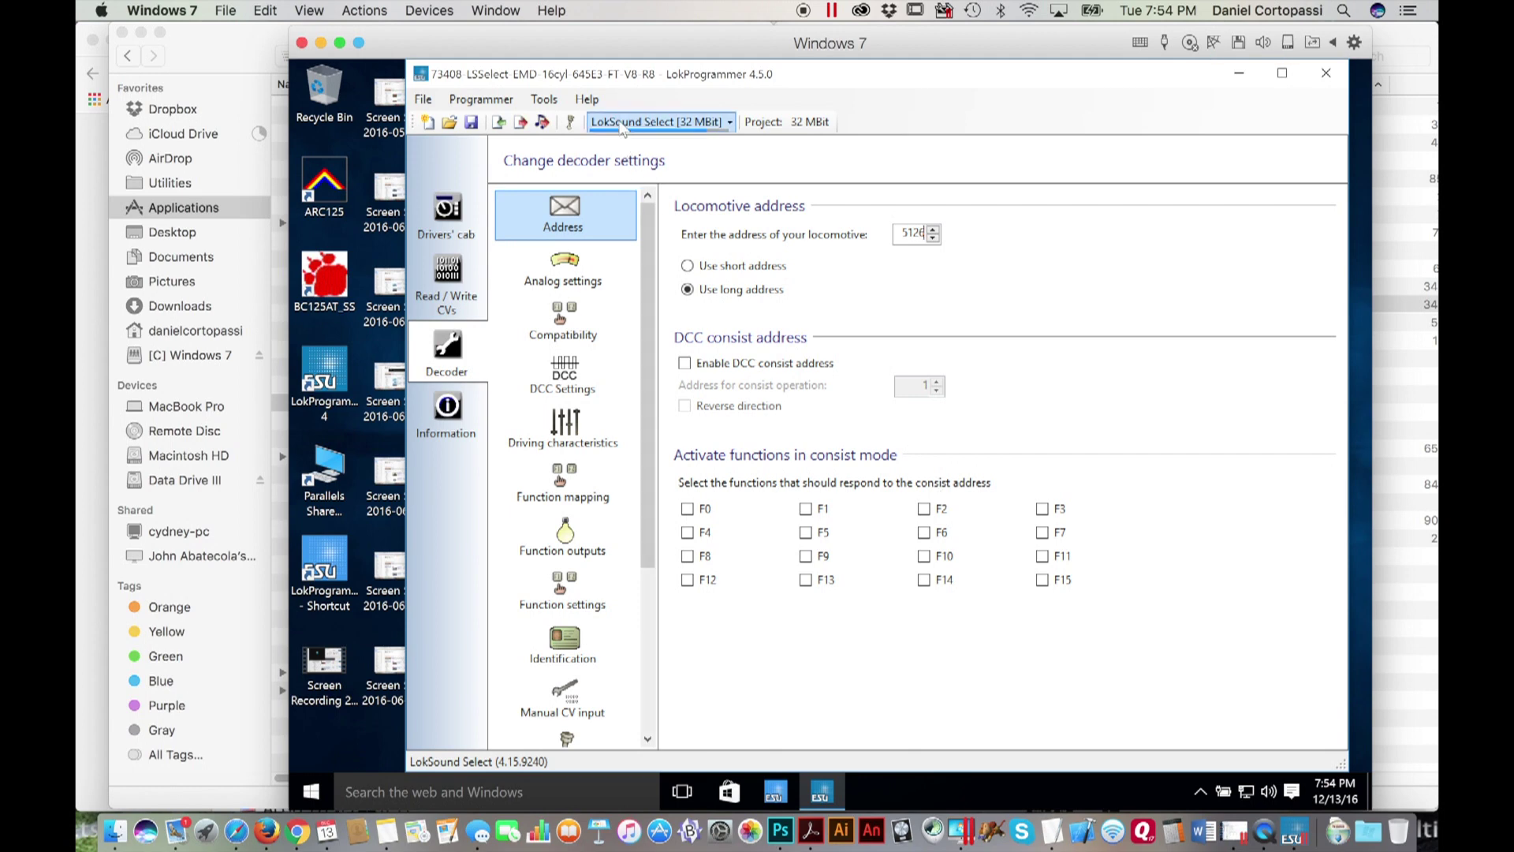
- Save the project in the Saved Settings folder as 73408-LSSelect-EMD-16cyl-645E3-FT-V8-R8_ATSF_5126, replacing the existing file
click(424, 101)
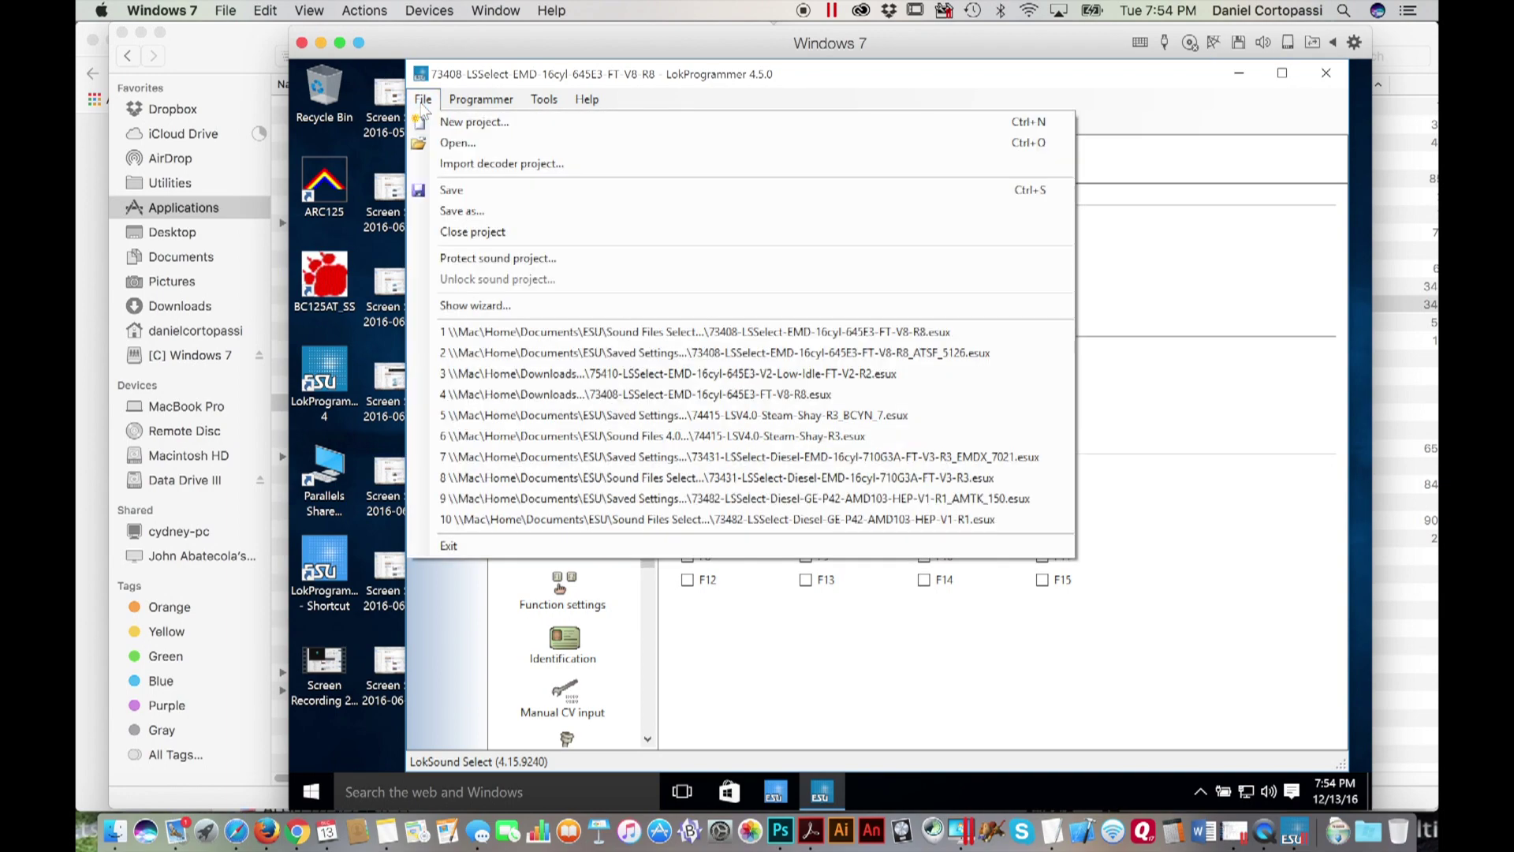
click(471, 211)
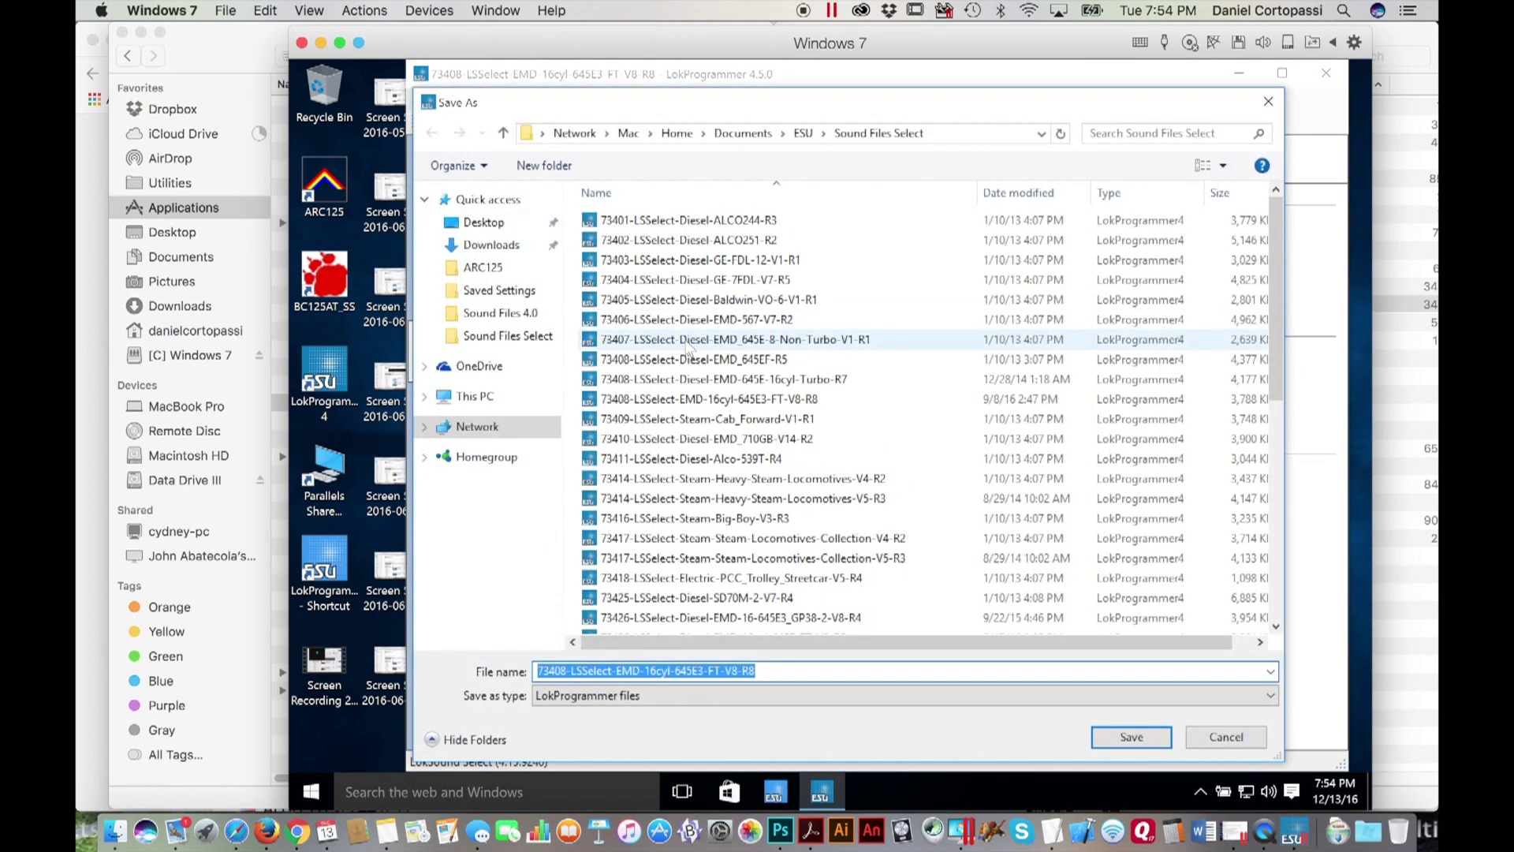
click(499, 290)
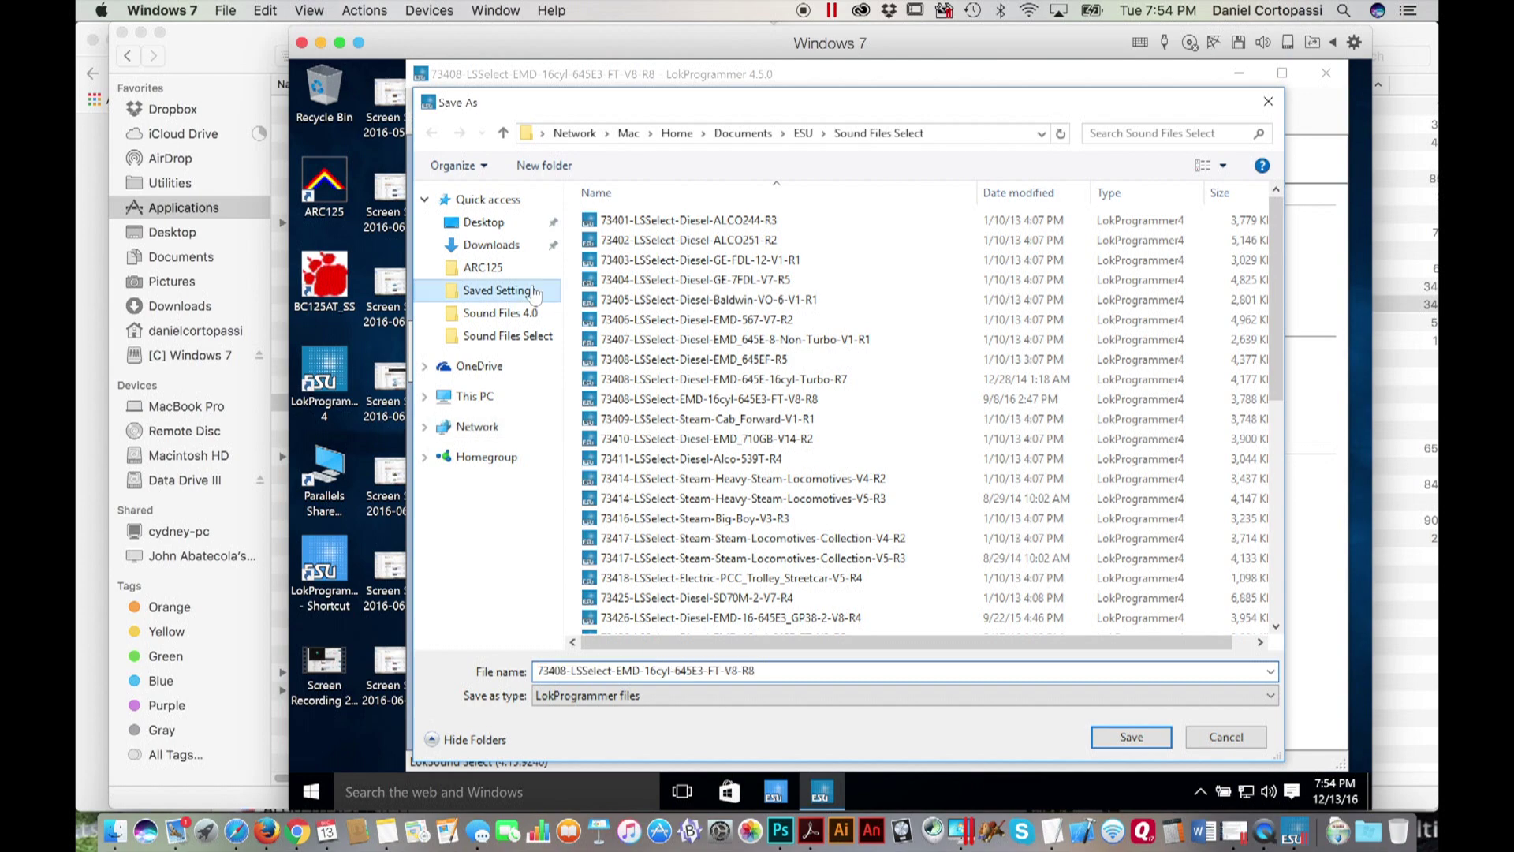
double_click(820, 668)
click(820, 668)
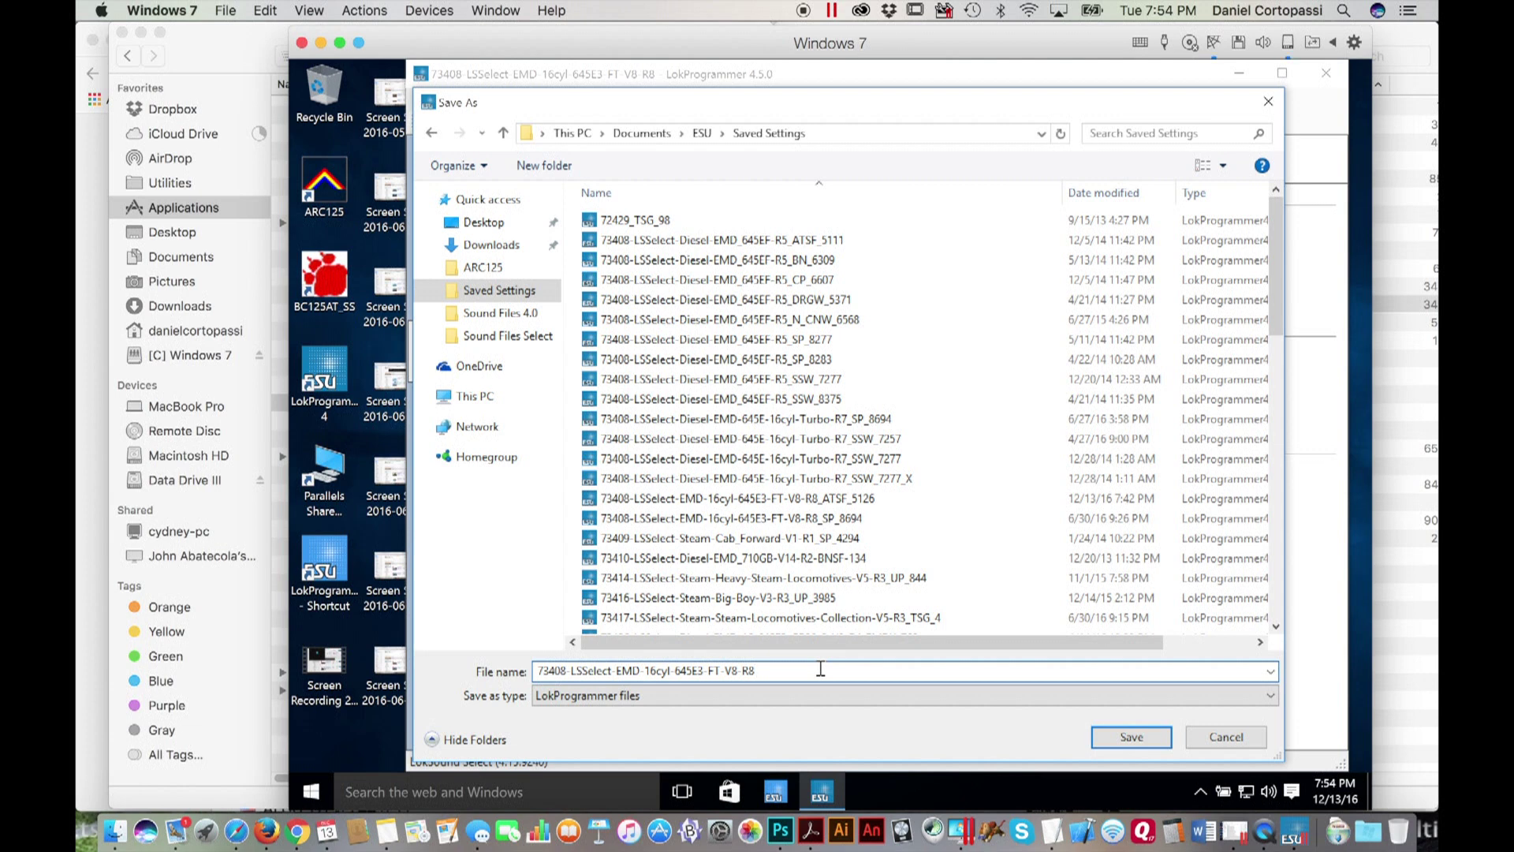
text(_)
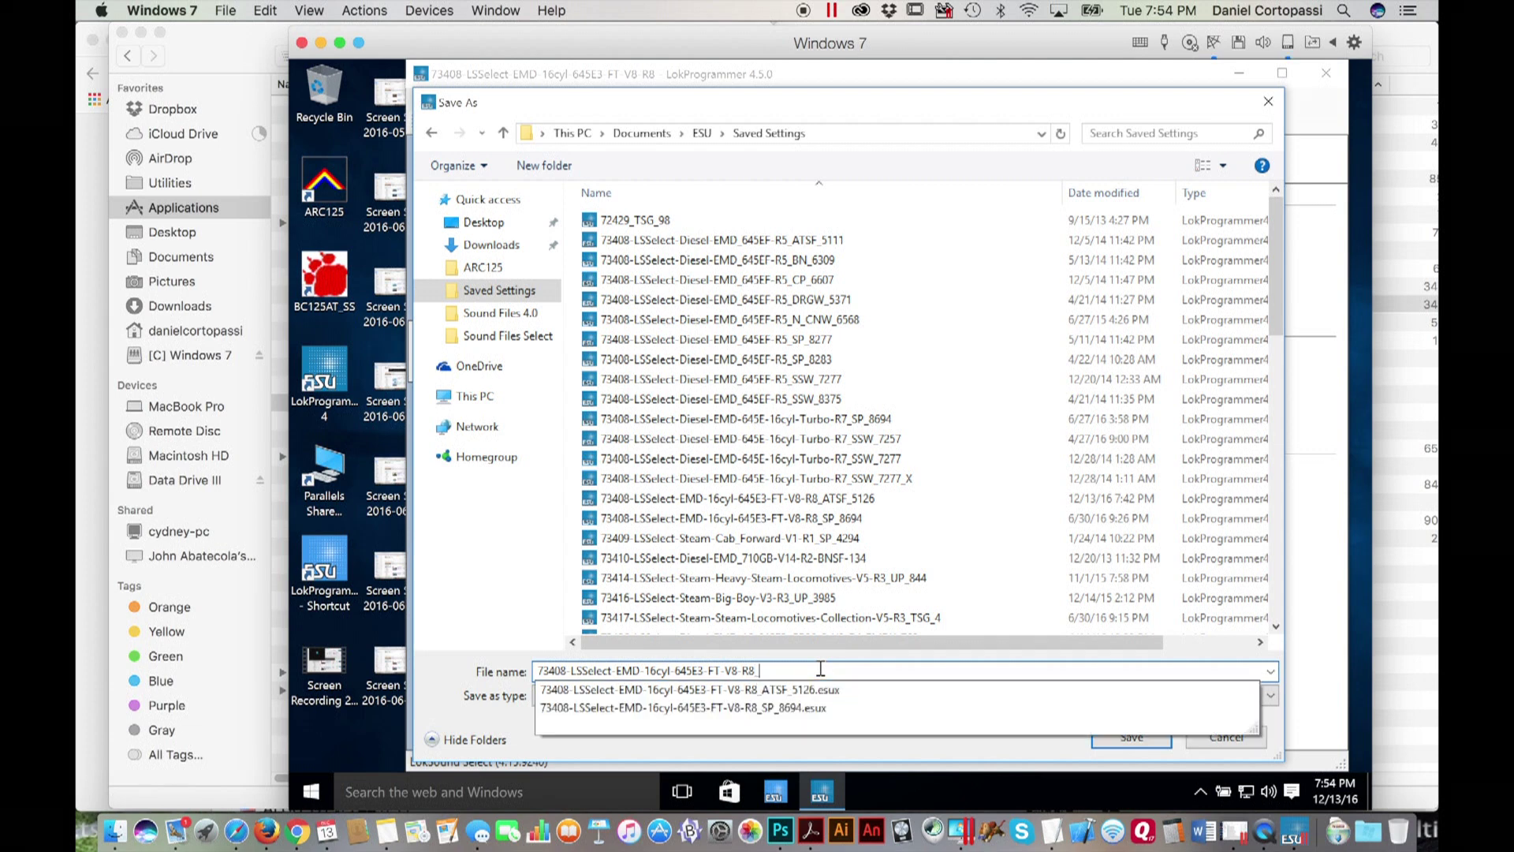
text(ATSF_)
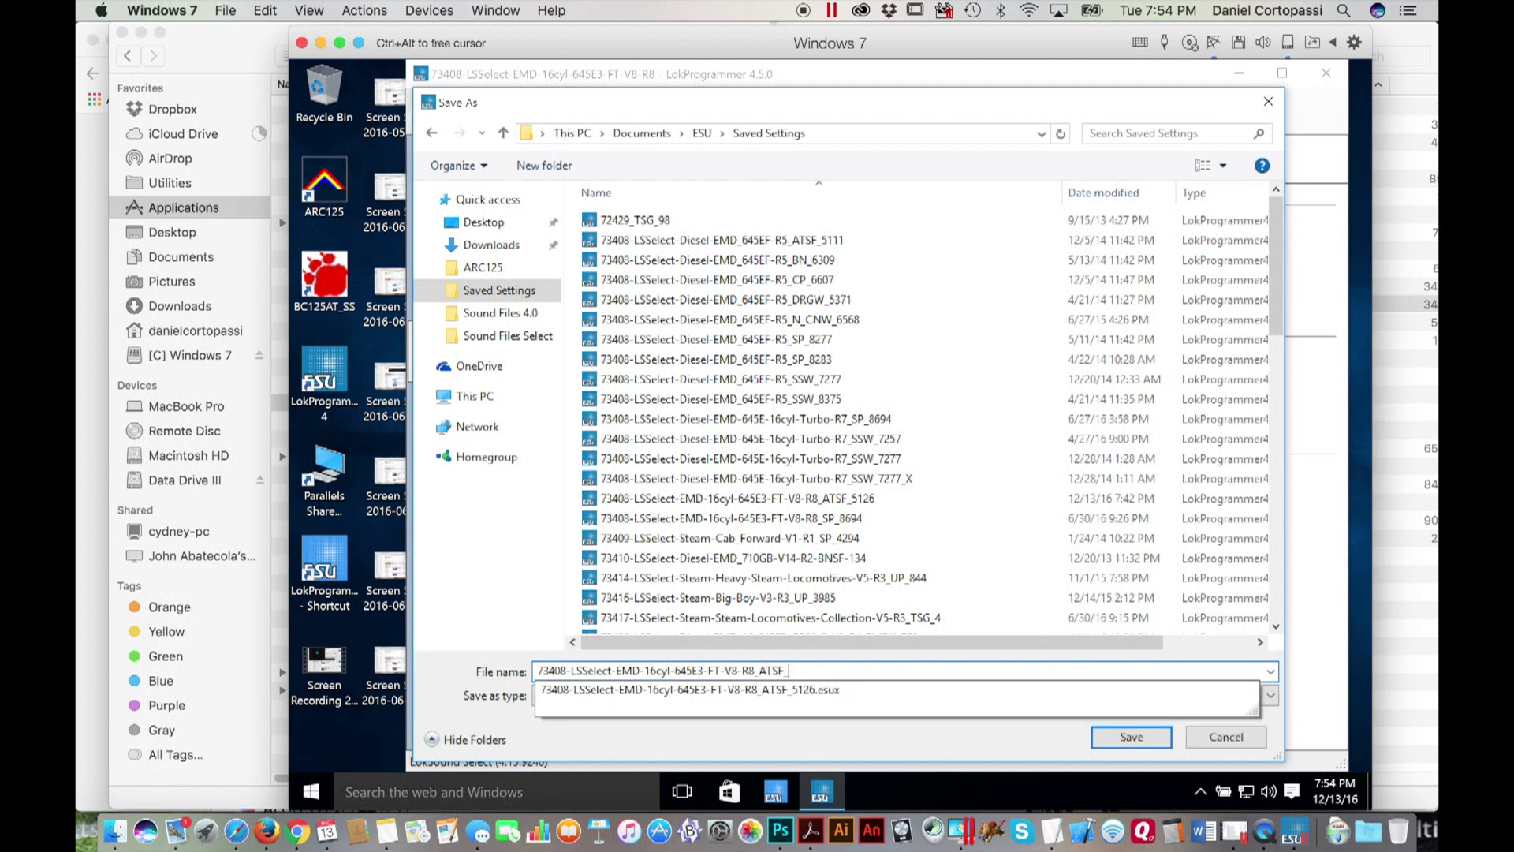
text(5126)
click(1168, 739)
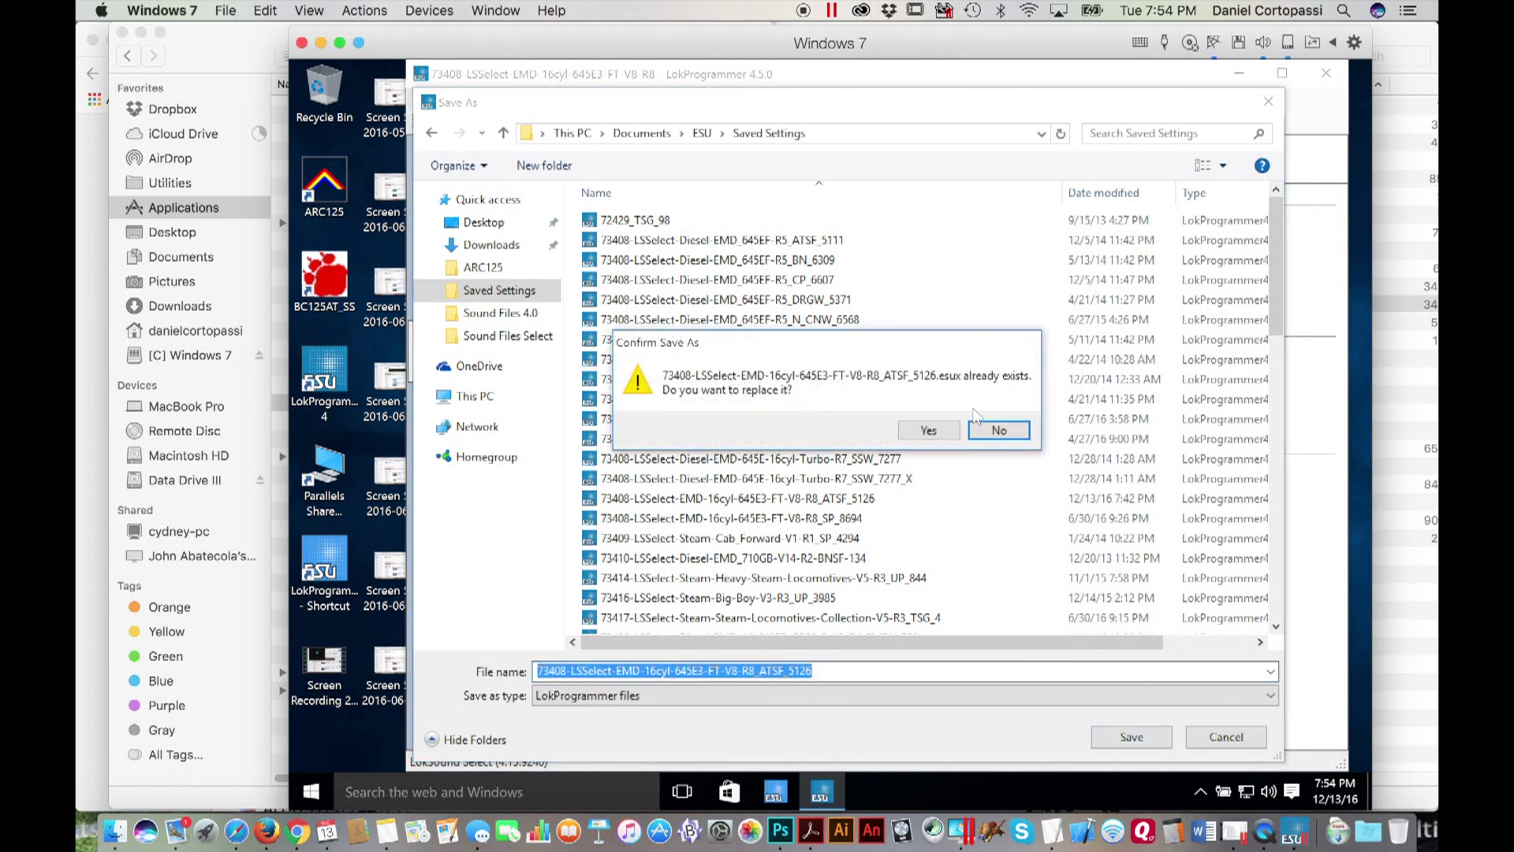
click(929, 431)
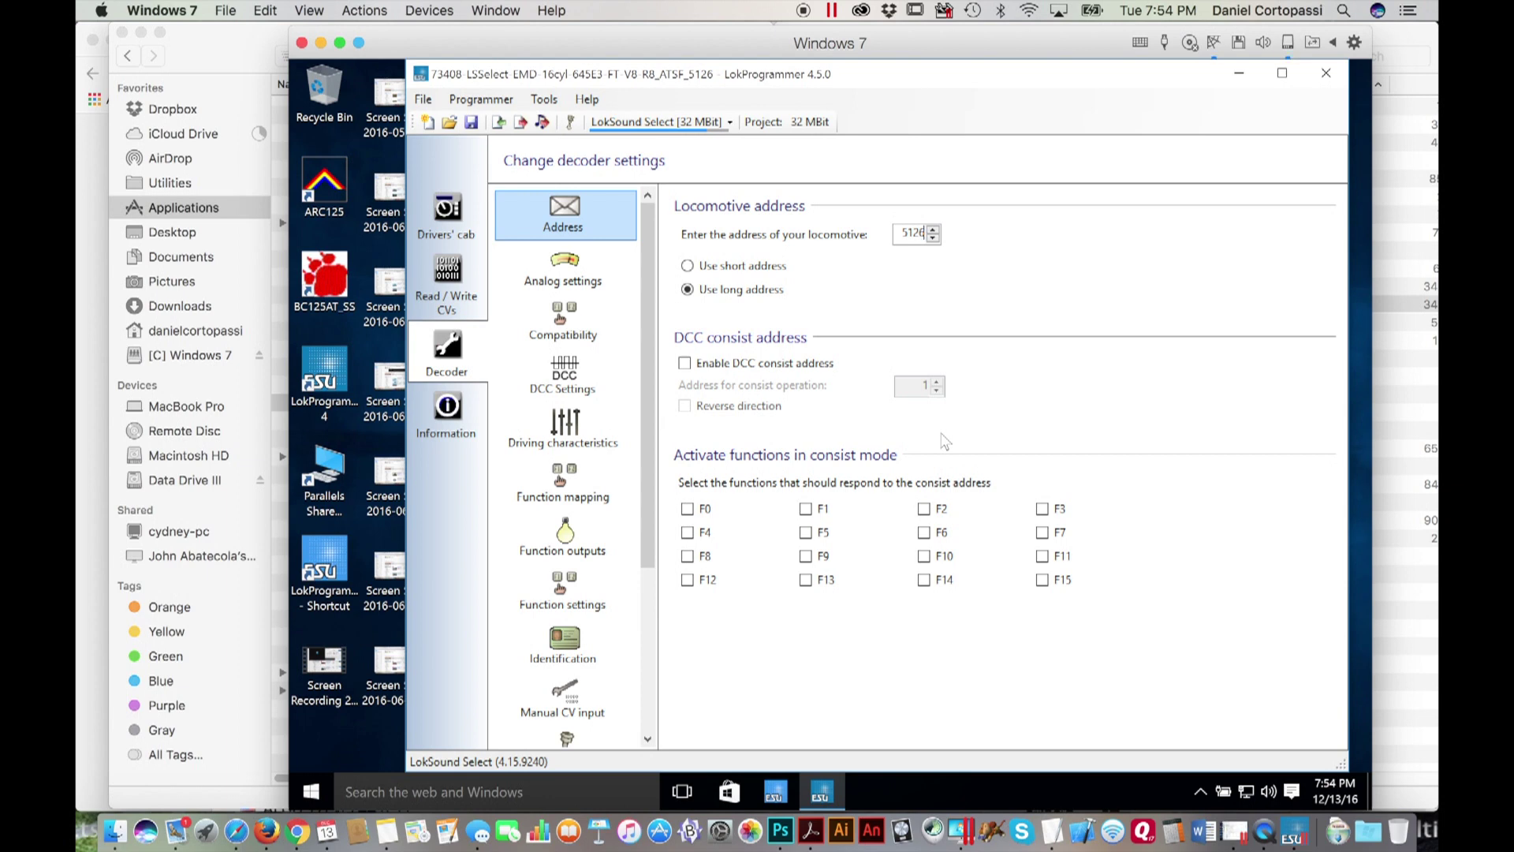
- Write the project's sound data to the decoder
click(543, 122)
- Switch to Chrome and review the EMD 16cyl 645E3 (FT) description, including its suitable locomotives and CV48 horn and bell values
click(297, 832)
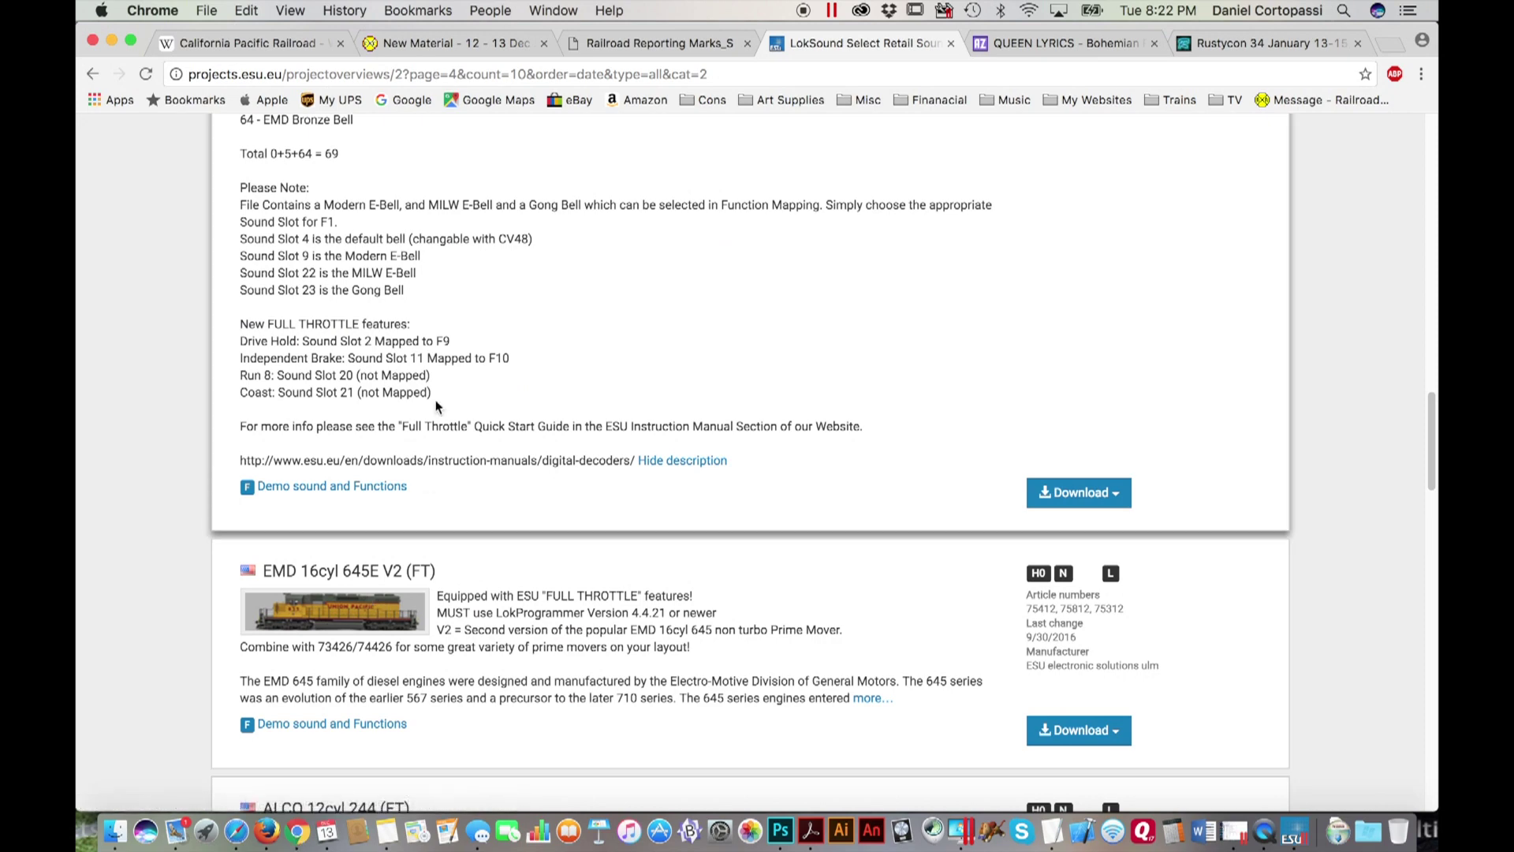
scroll(437, 406, up, 10)
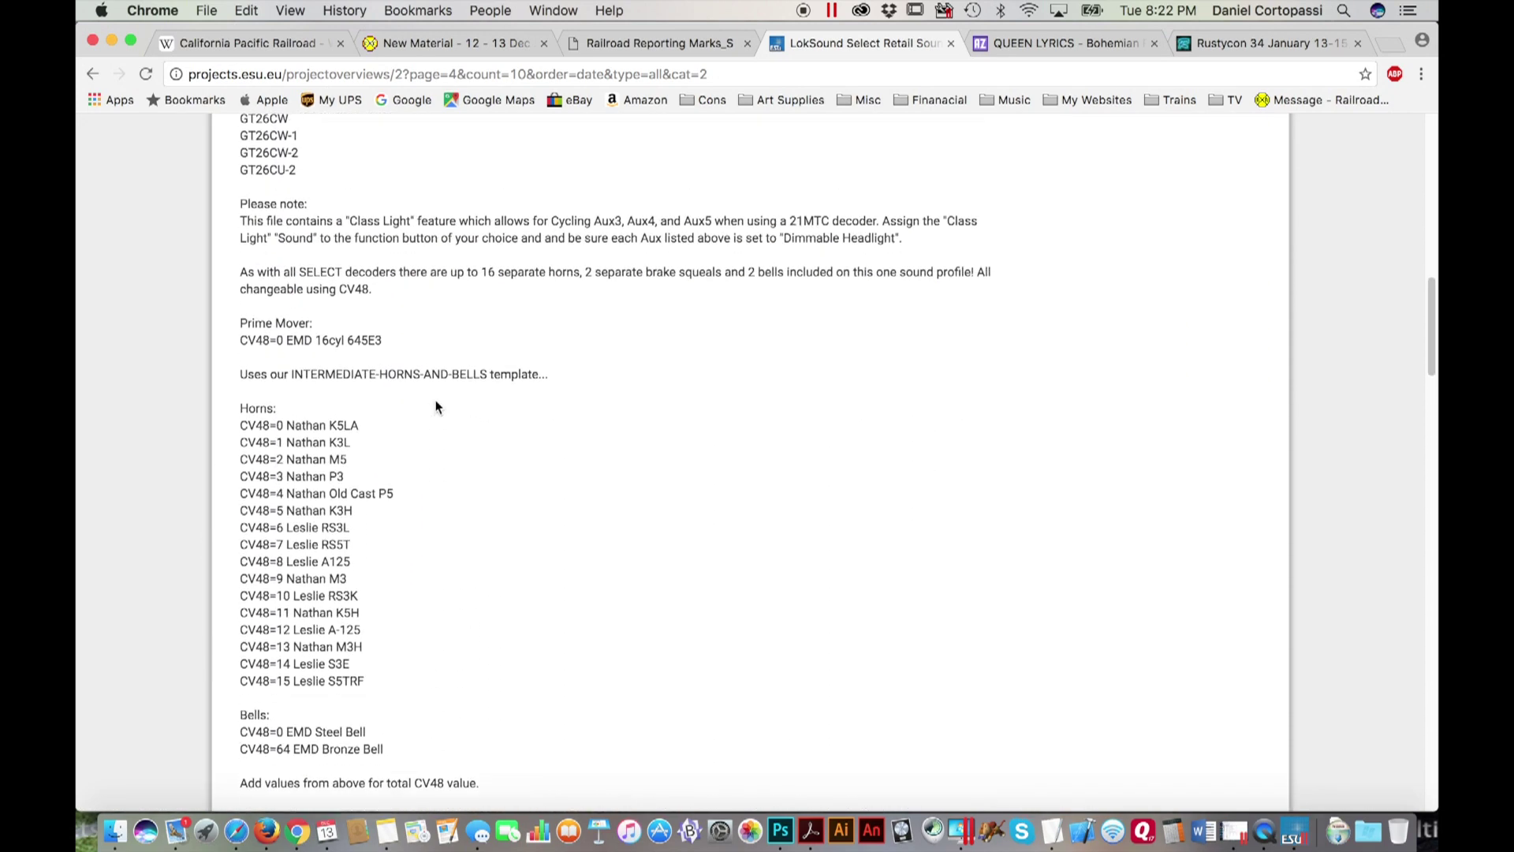
scroll(438, 406, up, 1)
scroll(438, 406, up, 8)
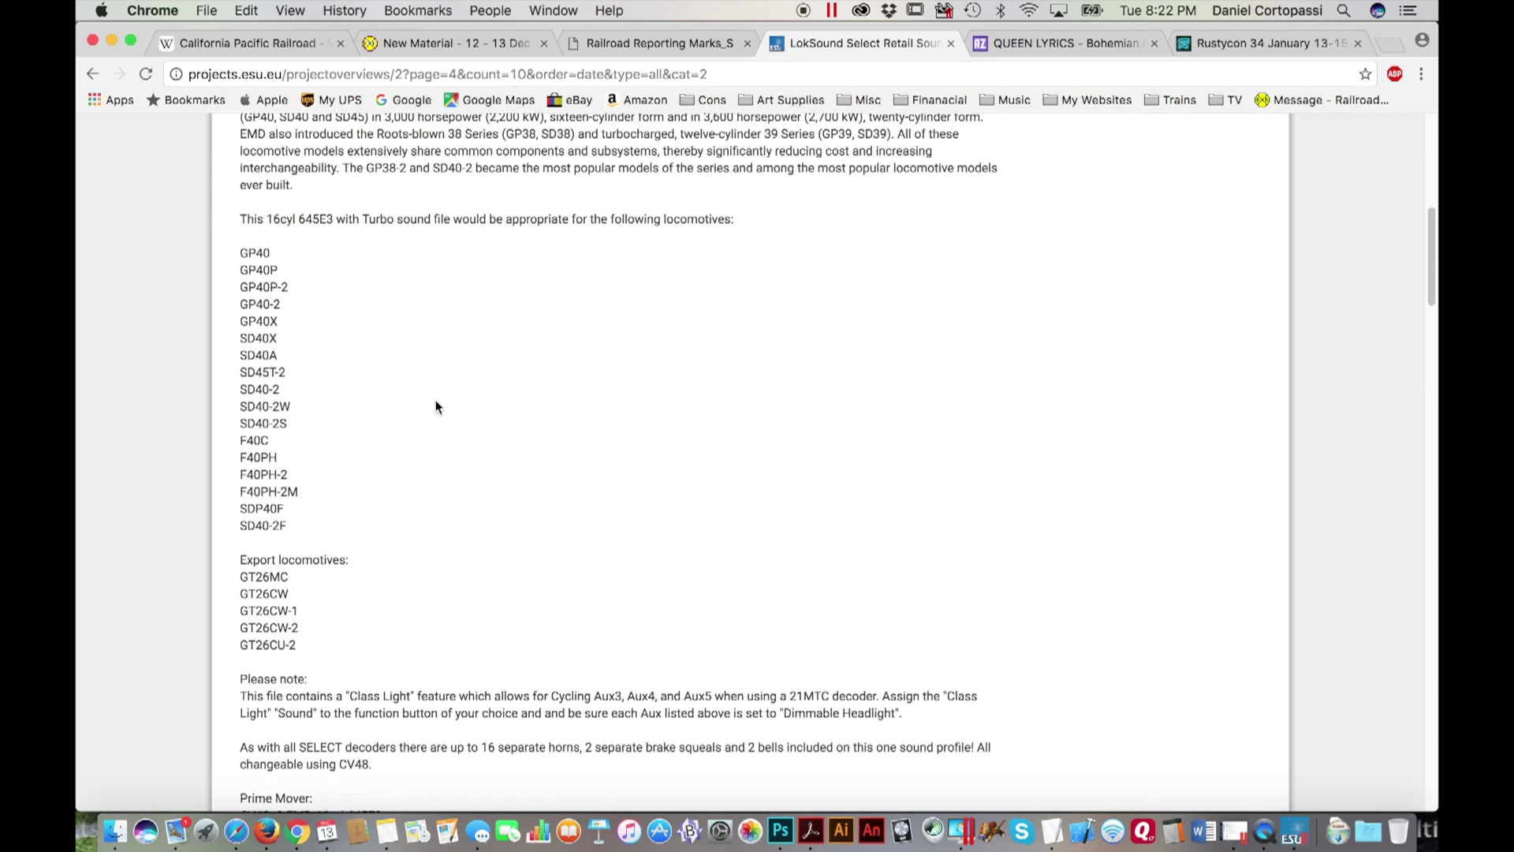
scroll(438, 406, down, 1)
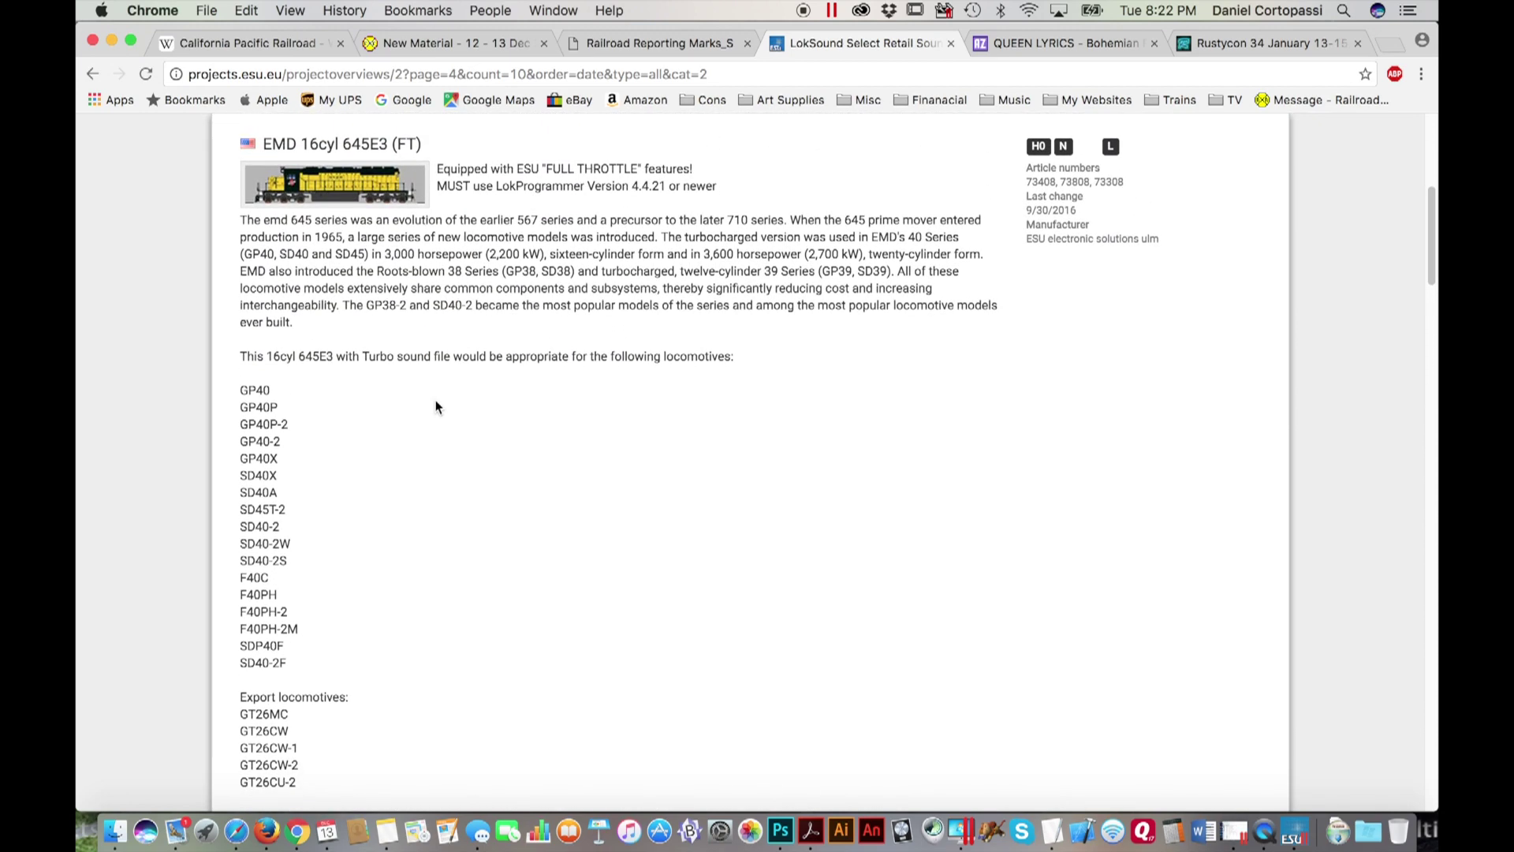
scroll(438, 406, down, 5)
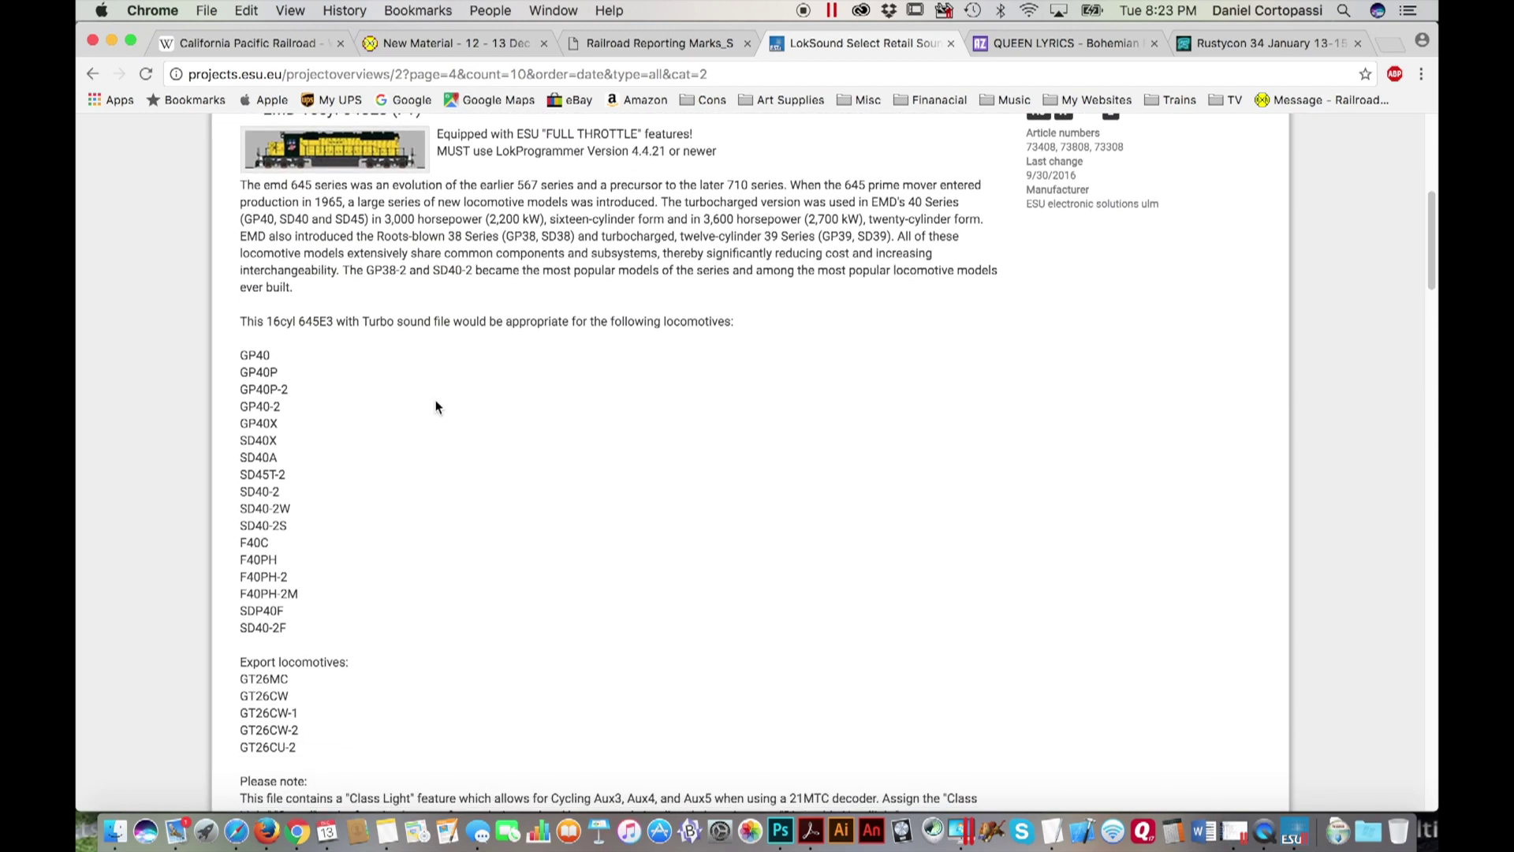
scroll(436, 406, down, 5)
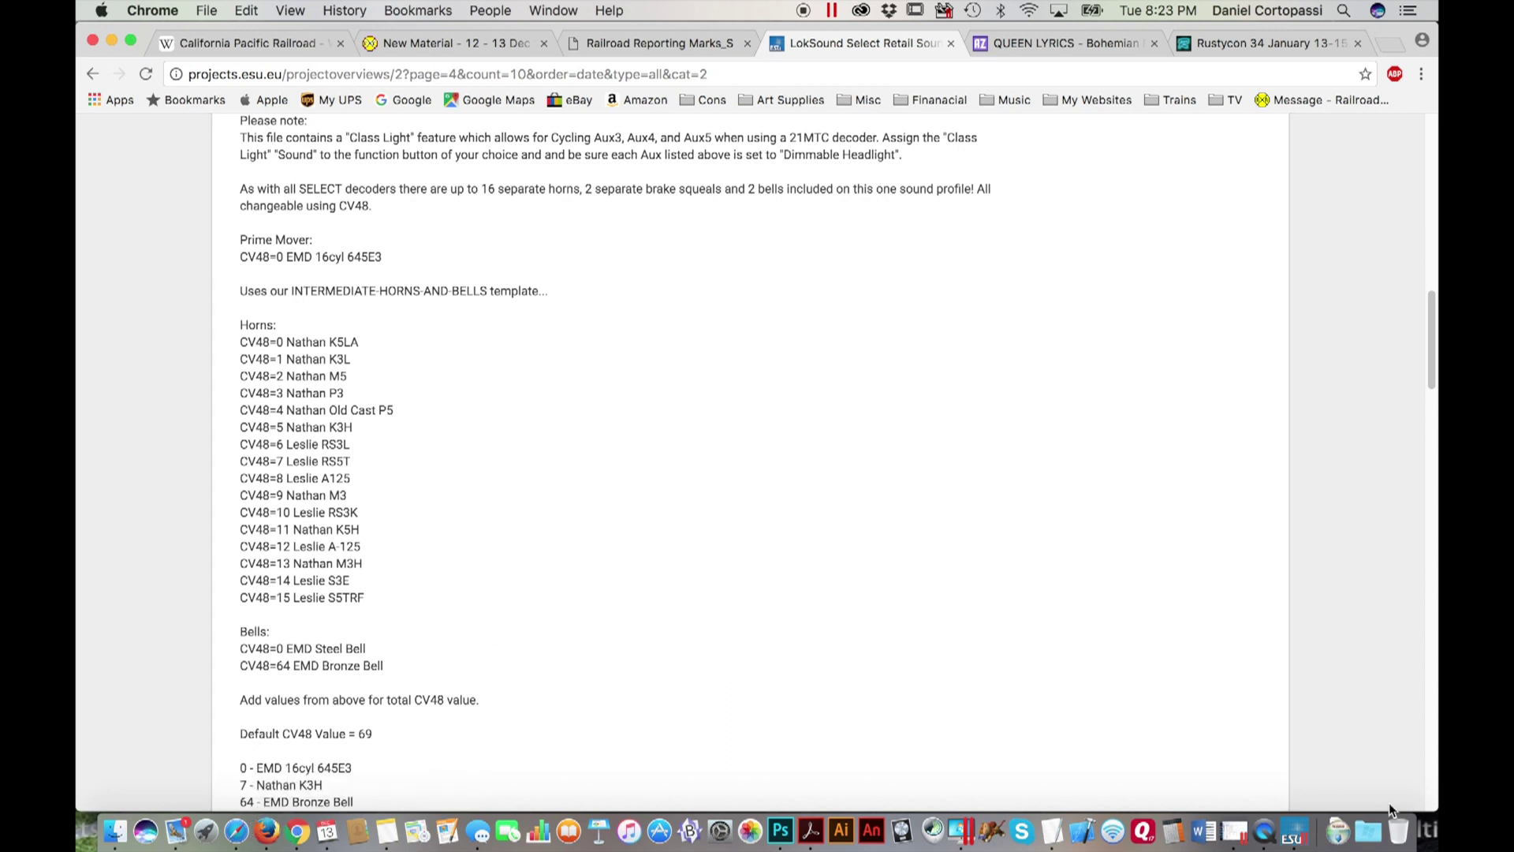
- Switch back to LokProgrammer and set the sound configuration number to 6 in the decoder's sound settings
click(1294, 832)
scroll(563, 552, down, 3)
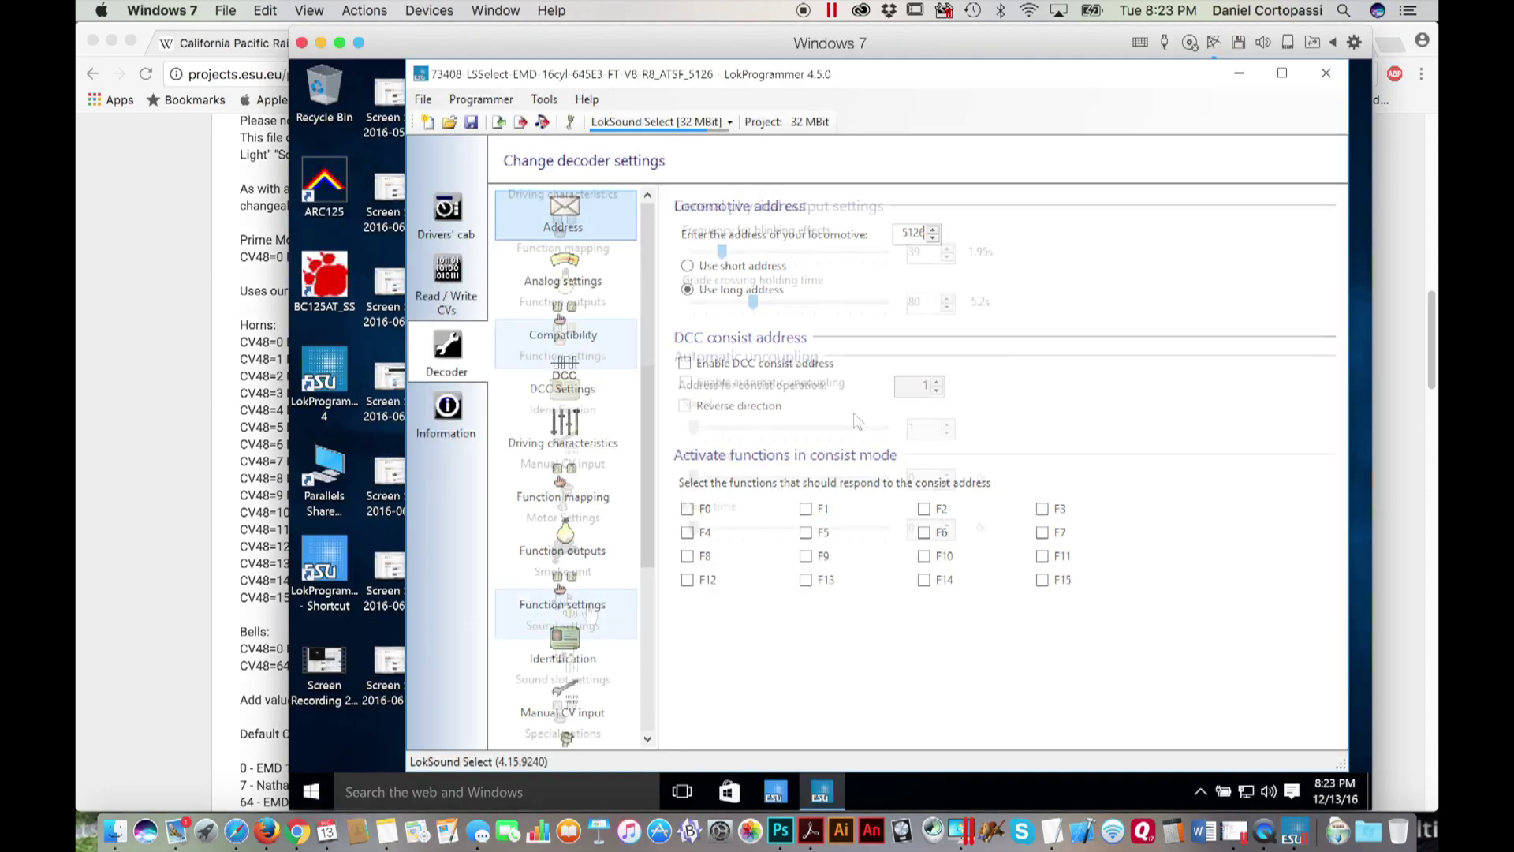
click(563, 608)
drag(936, 235, 873, 231)
text(6)
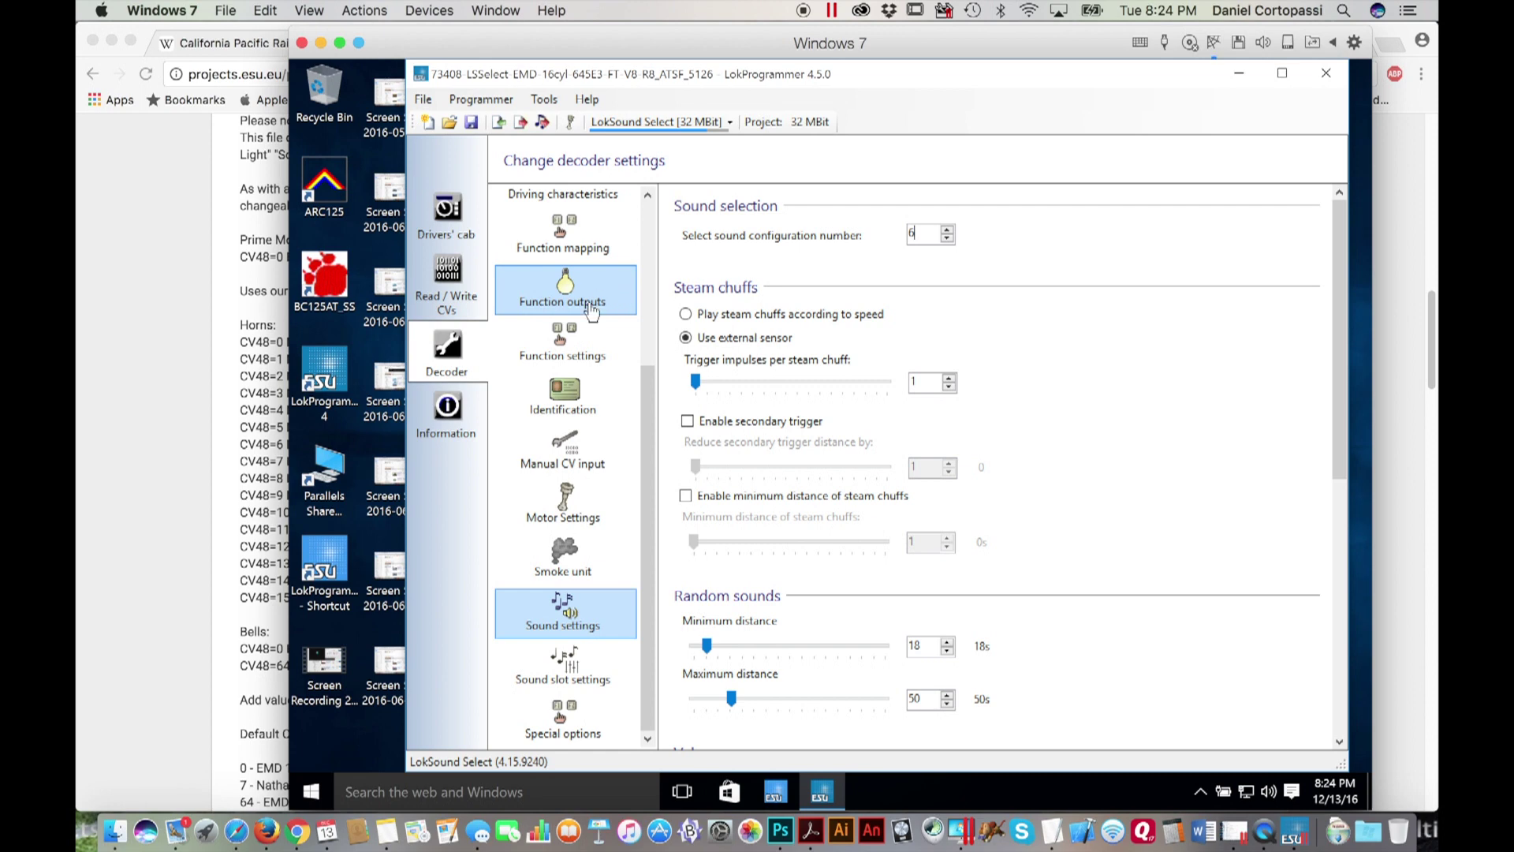
- View the decoder's analog settings and open its physical function output configuration
scroll(574, 293, up, 5)
click(565, 272)
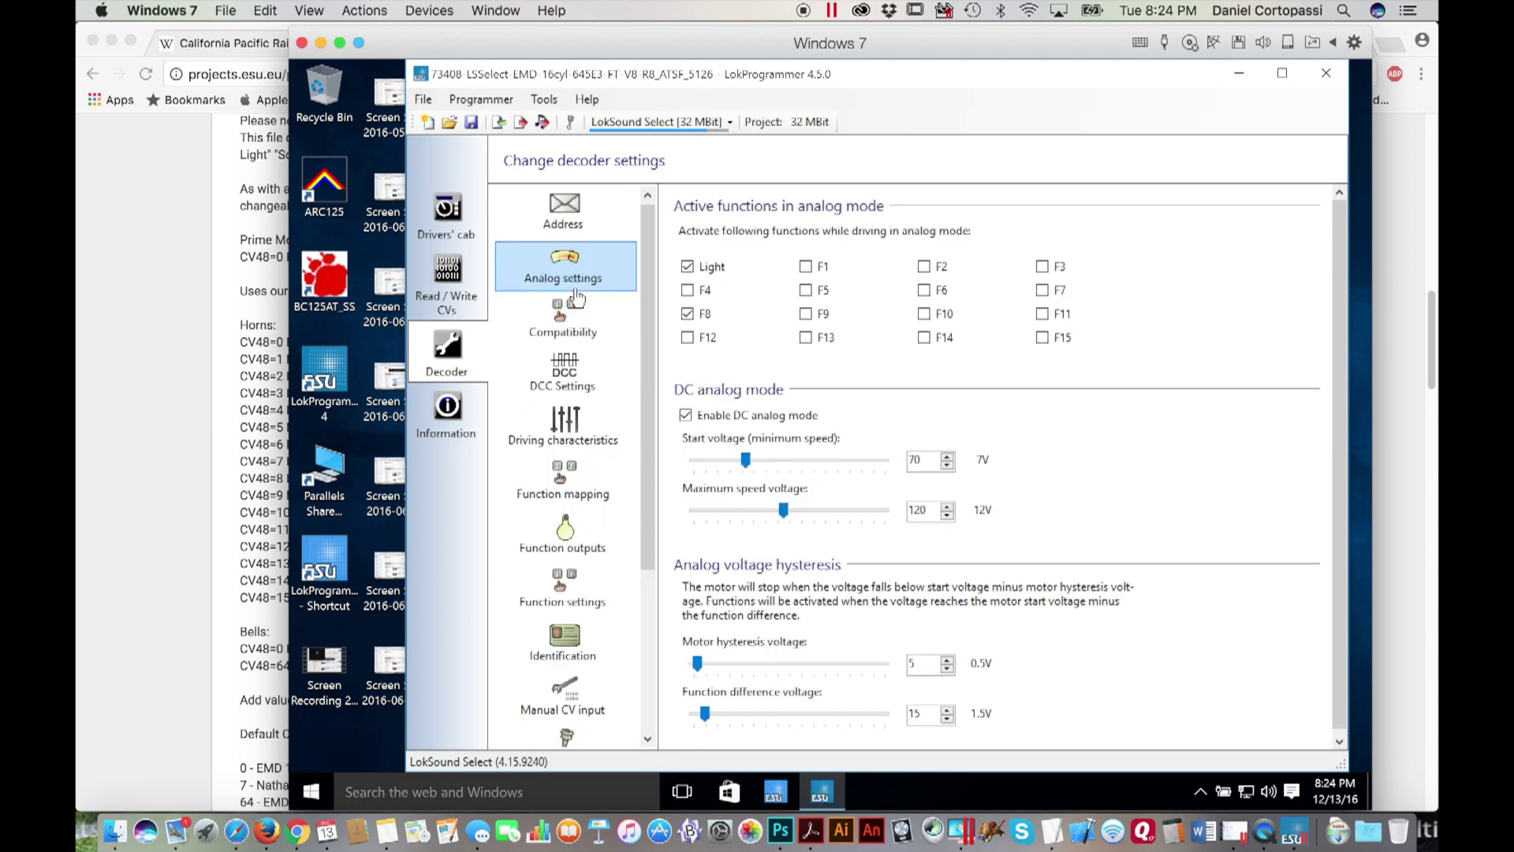
click(565, 537)
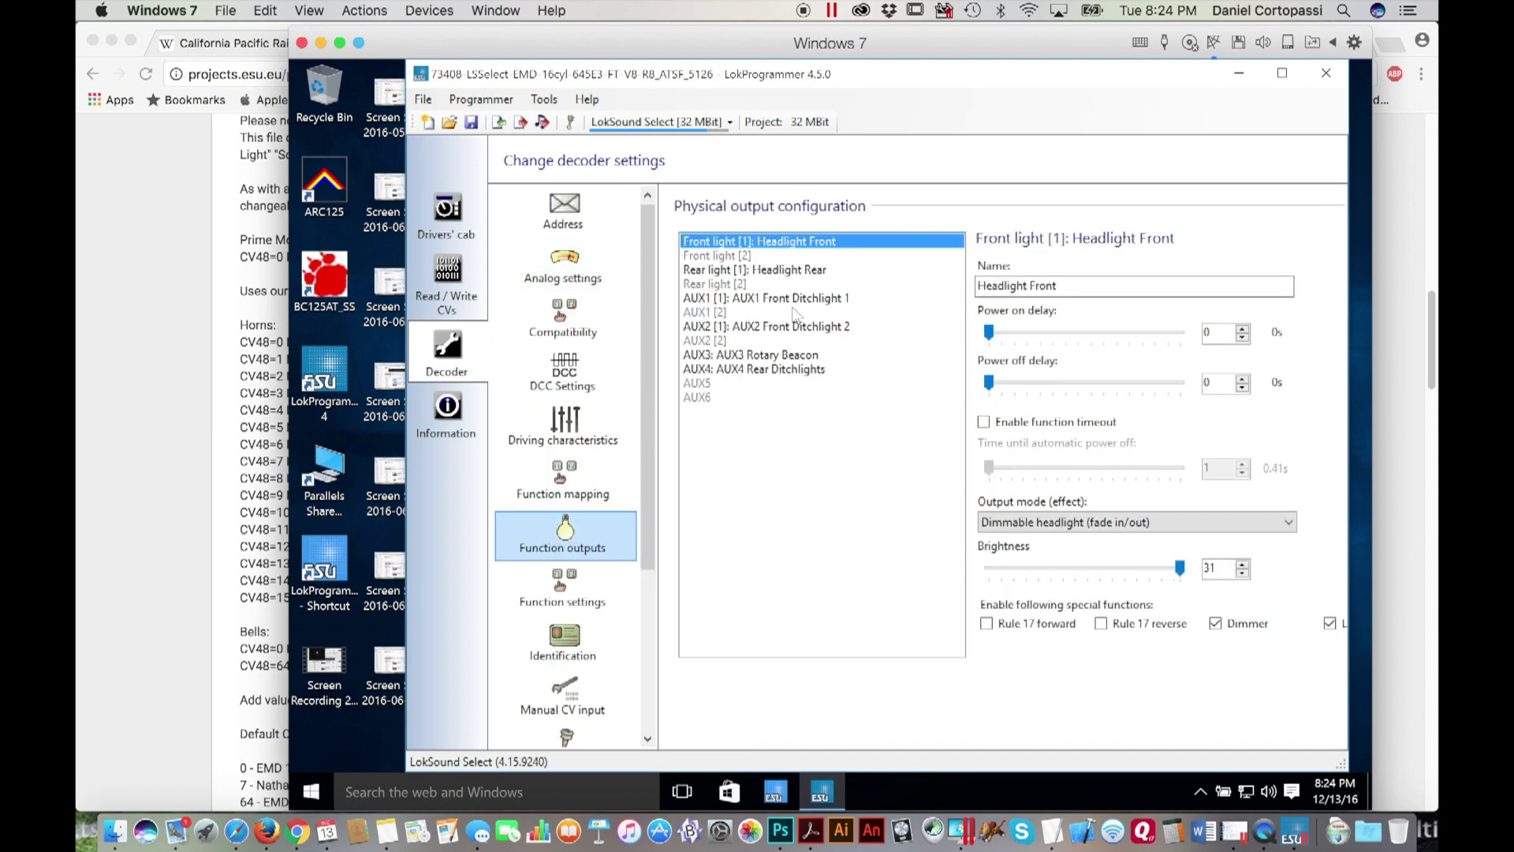